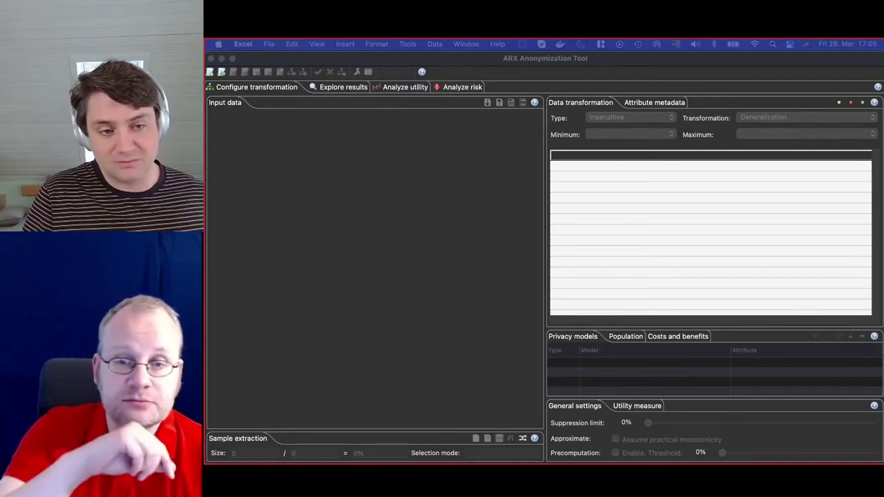
Create a new project named "studie" with the EN locale.
click(211, 74)
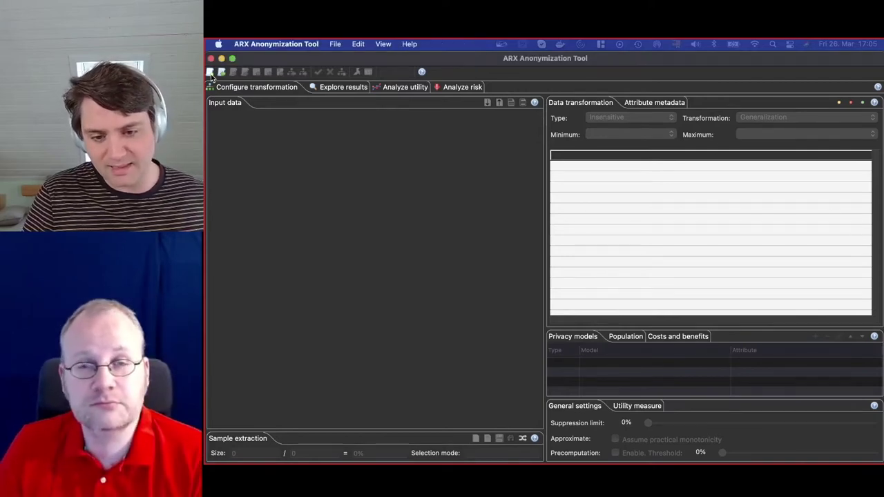
click(211, 73)
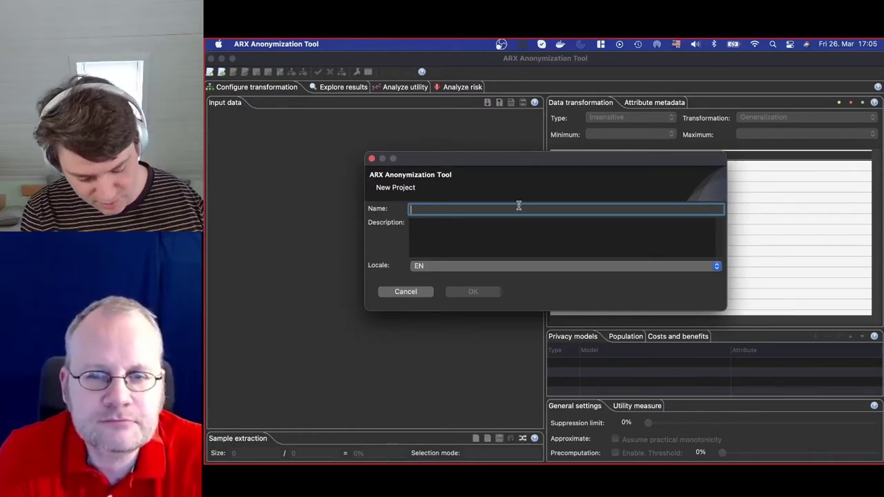
text(studie)
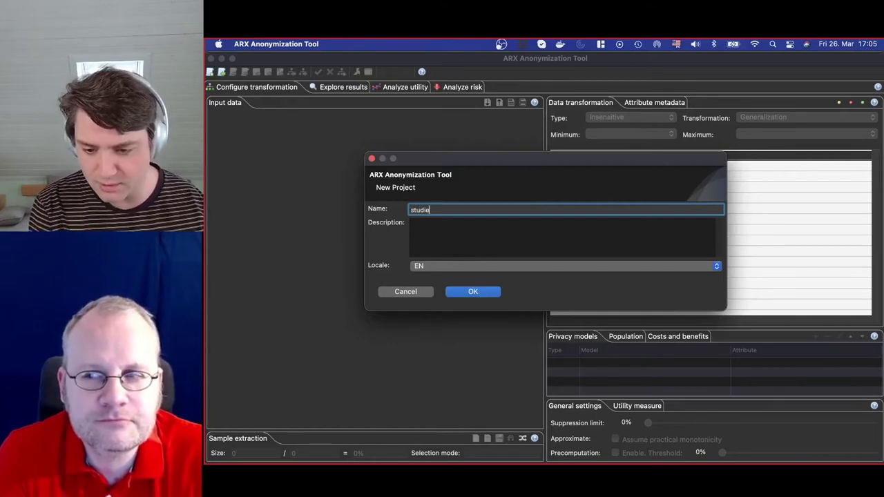
click(483, 294)
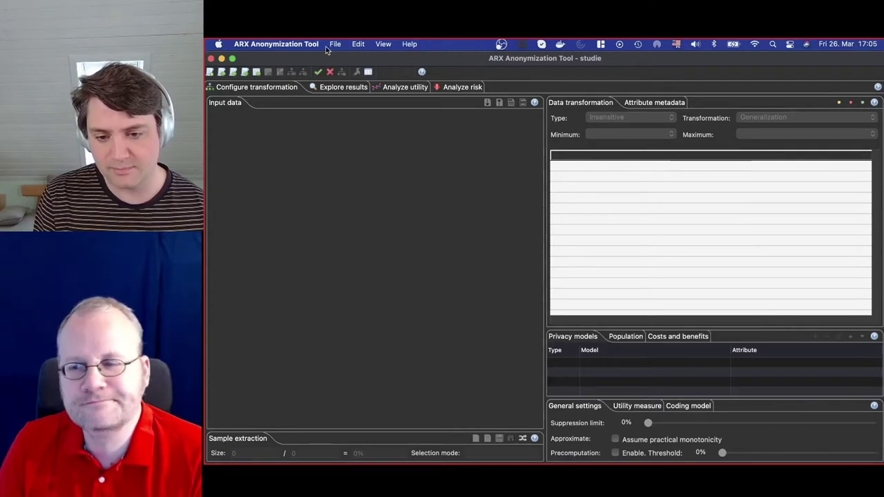
Import Studie.csv into the project as a CSV source, keeping all six columns and their detected data types.
click(337, 44)
click(365, 119)
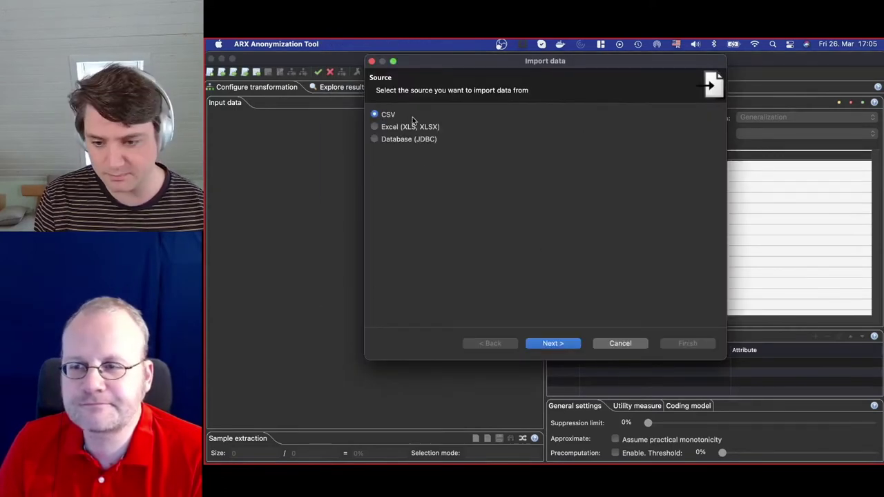
click(572, 348)
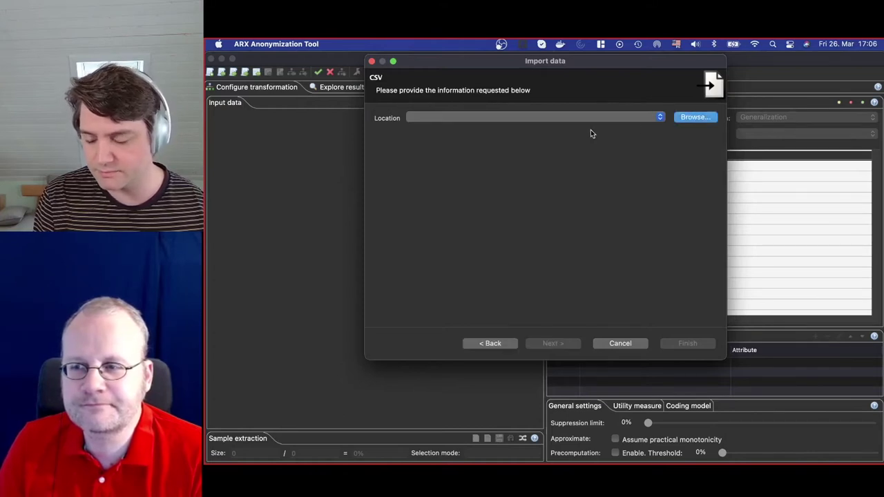
click(472, 159)
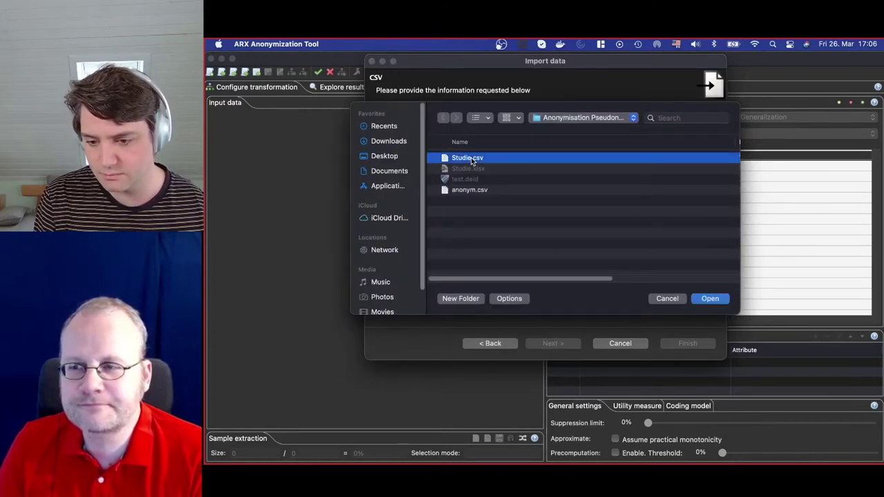
click(713, 300)
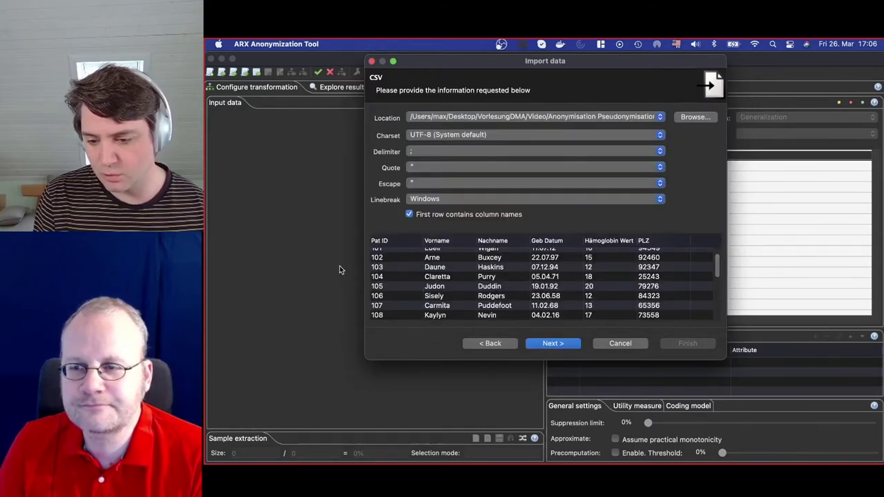
click(553, 343)
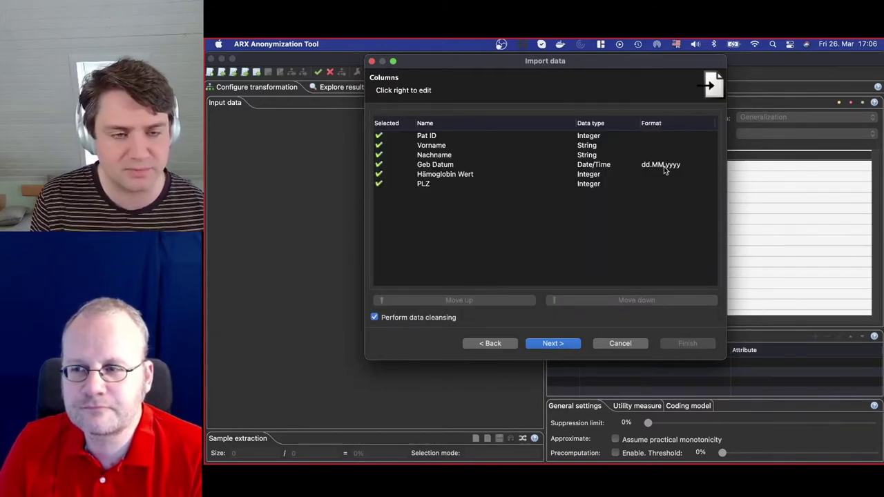
click(570, 347)
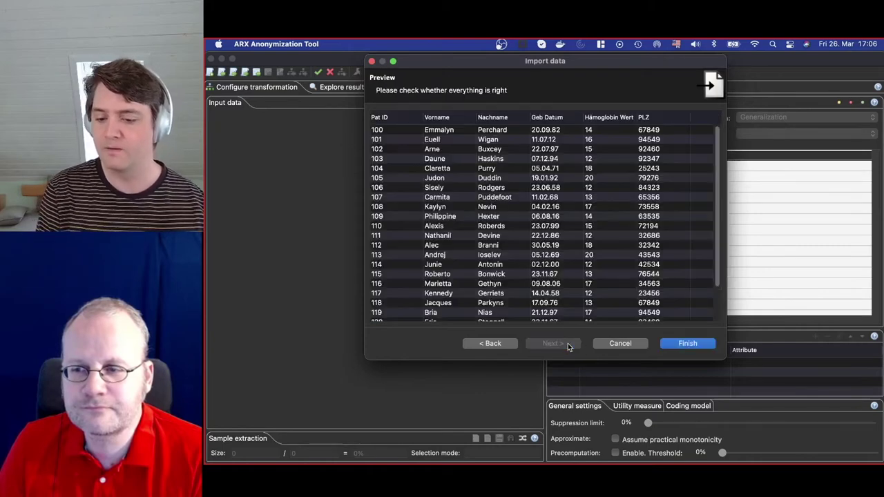
click(693, 343)
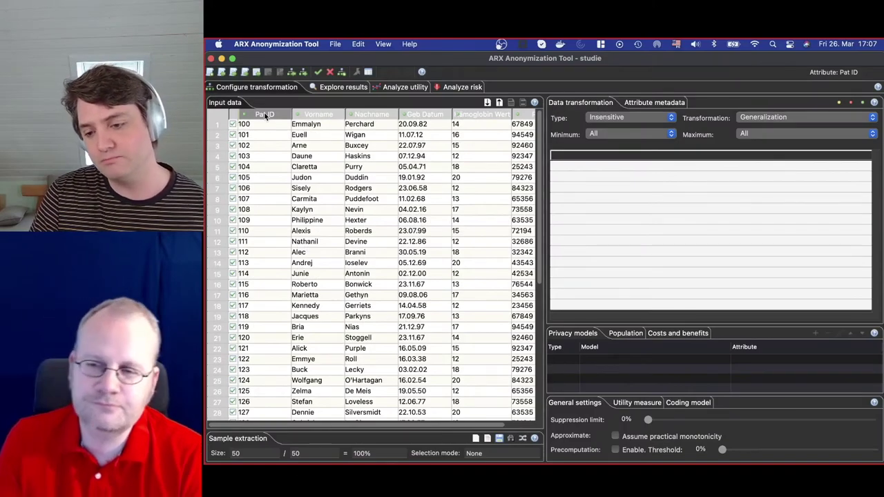
Set the attribute type of the Pat ID, Vorname and Nachname columns to Identifying.
click(633, 119)
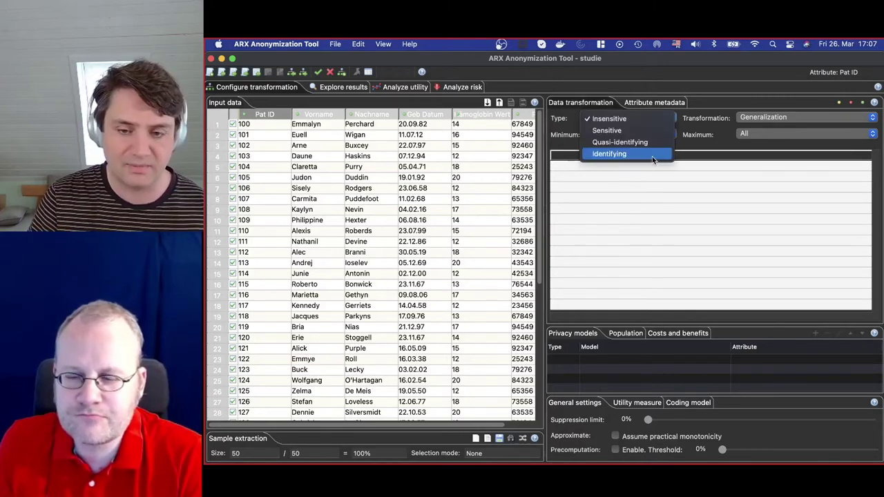
click(652, 156)
click(333, 116)
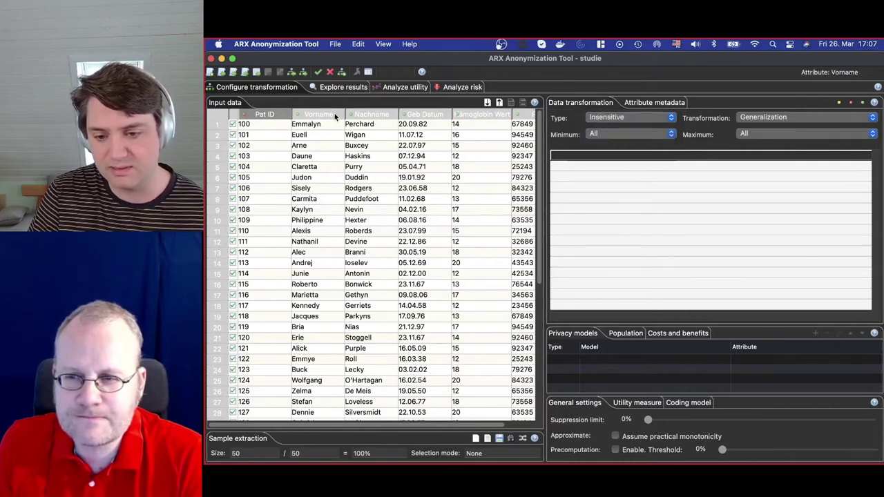
click(603, 119)
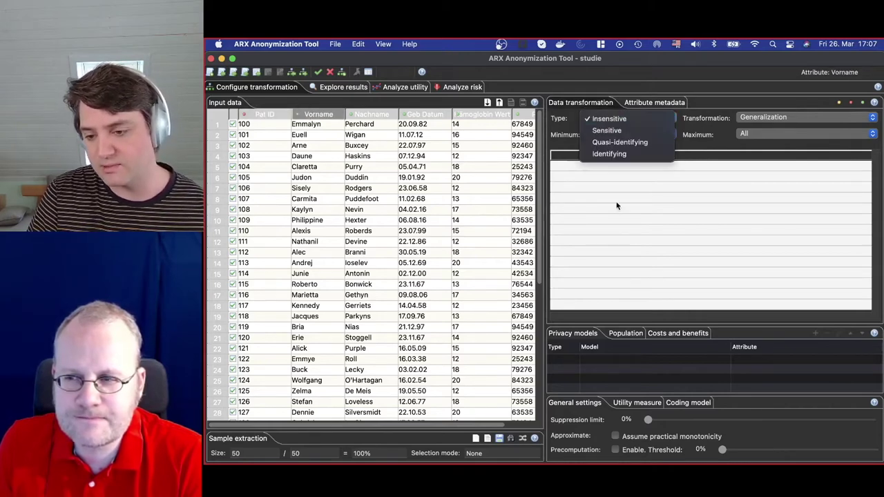
click(610, 154)
click(373, 115)
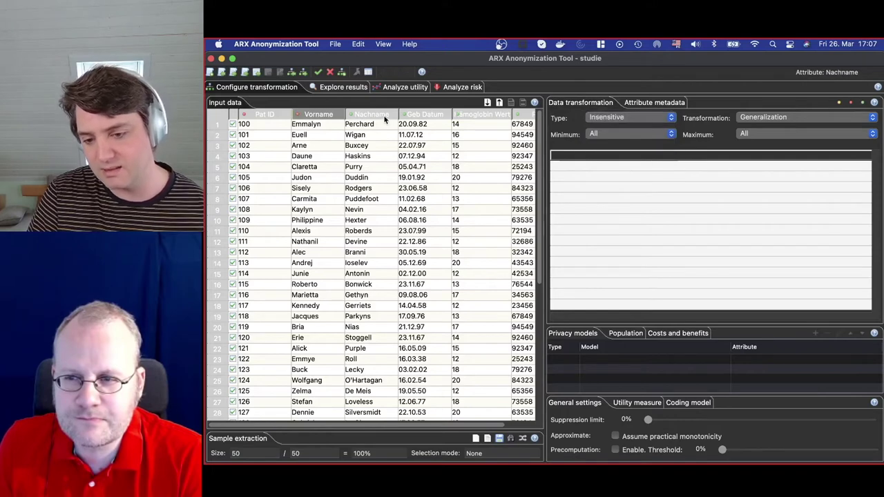
click(631, 117)
click(626, 151)
Set the attribute type of the Geb Datum column to Quasi-identifying.
click(426, 115)
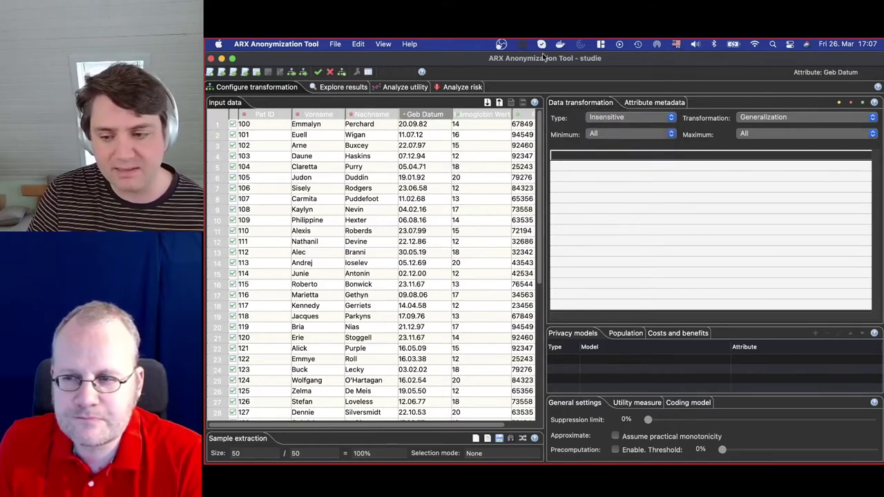
click(630, 120)
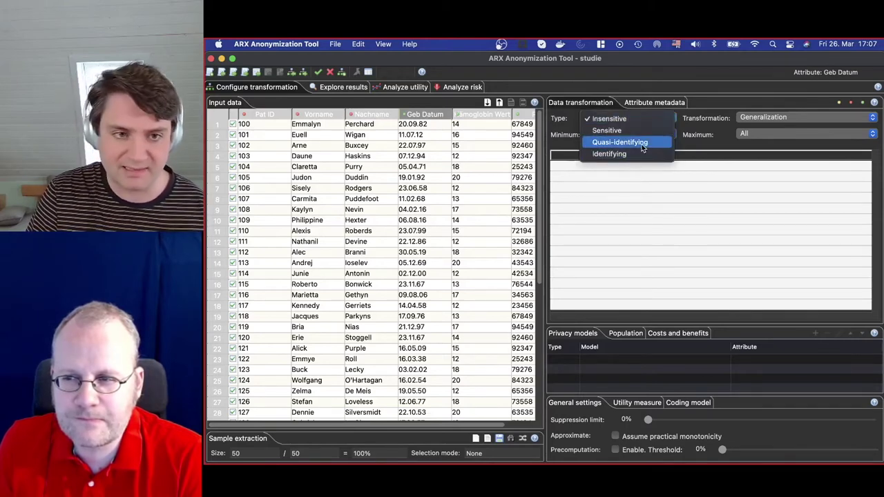
click(641, 144)
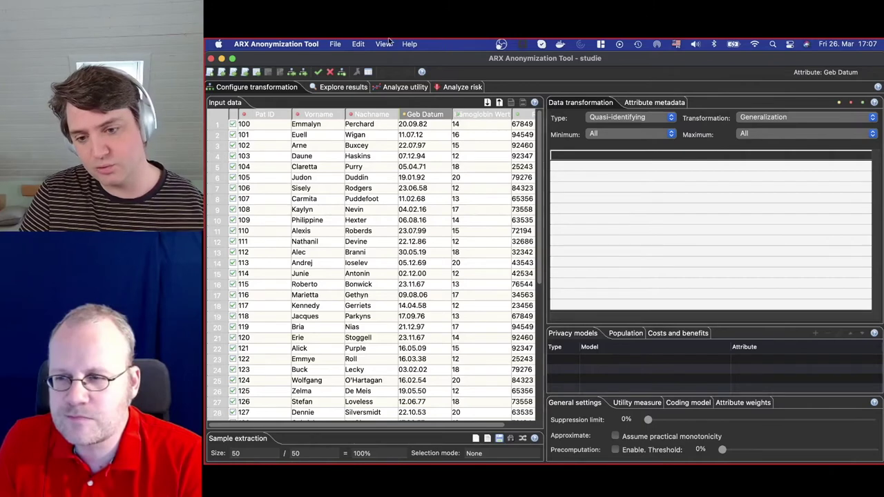
Create a date-based generalization hierarchy for Geb Datum with the Year and Decade granularities.
click(353, 44)
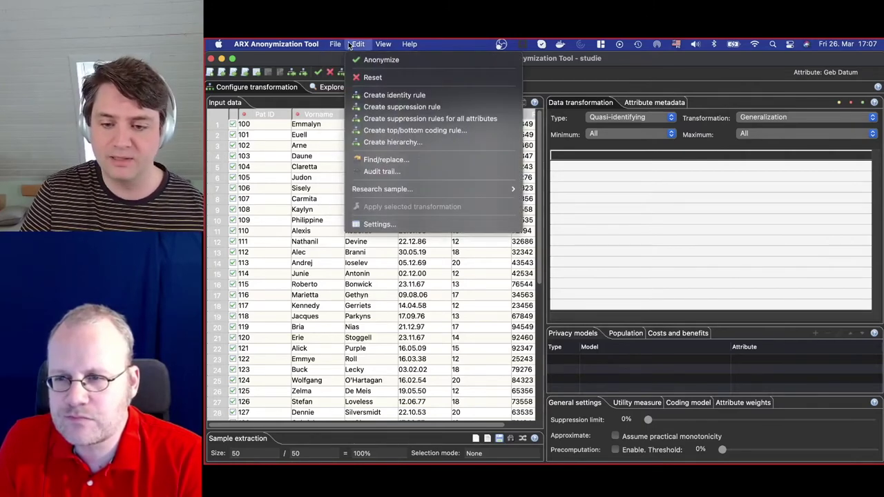
click(399, 141)
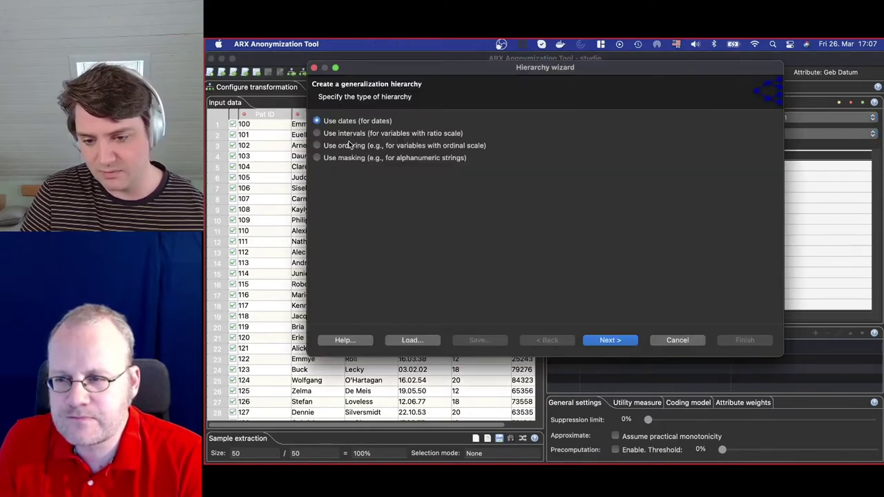
click(611, 341)
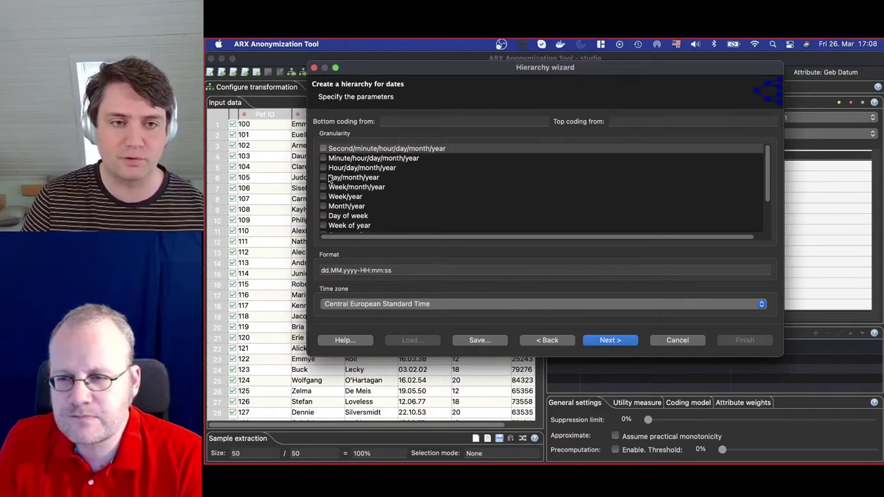
scroll(329, 181, down, 1)
scroll(330, 181, down, 3)
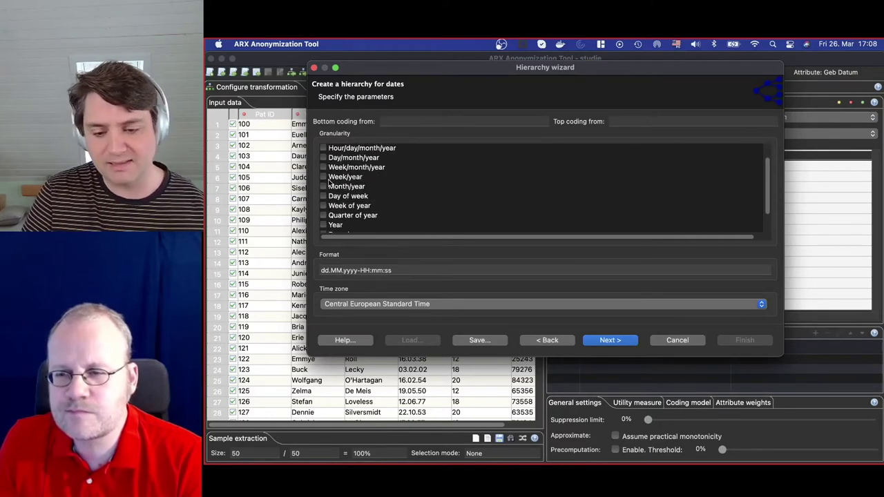
click(324, 206)
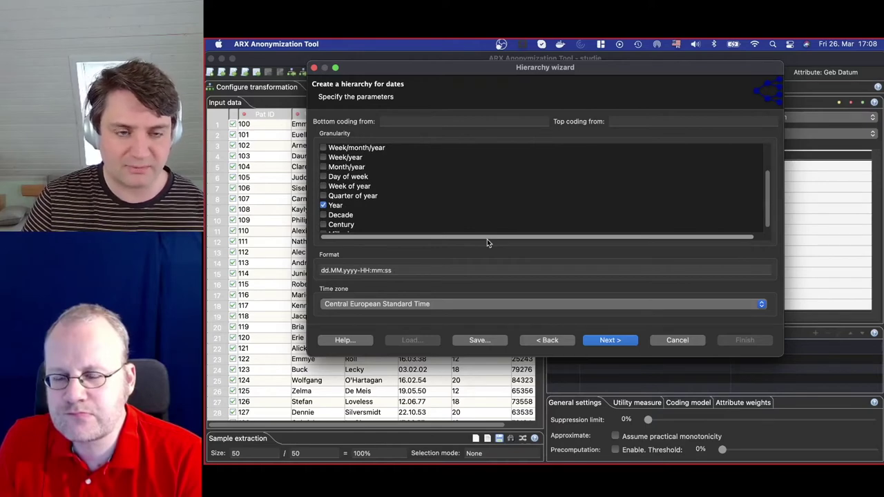
scroll(374, 175, down, 1)
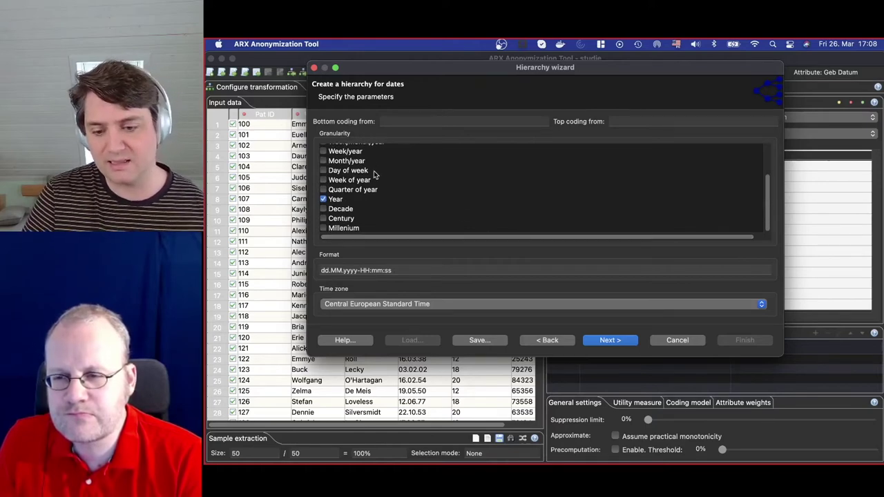
click(323, 209)
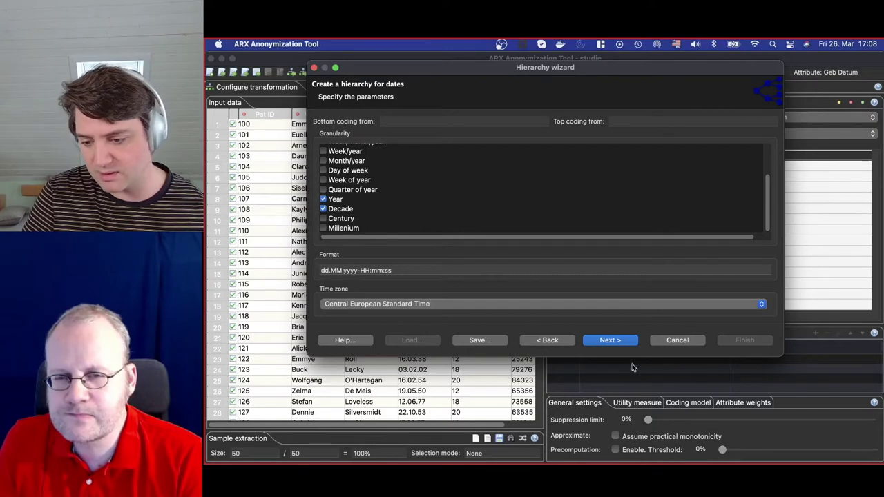
click(610, 340)
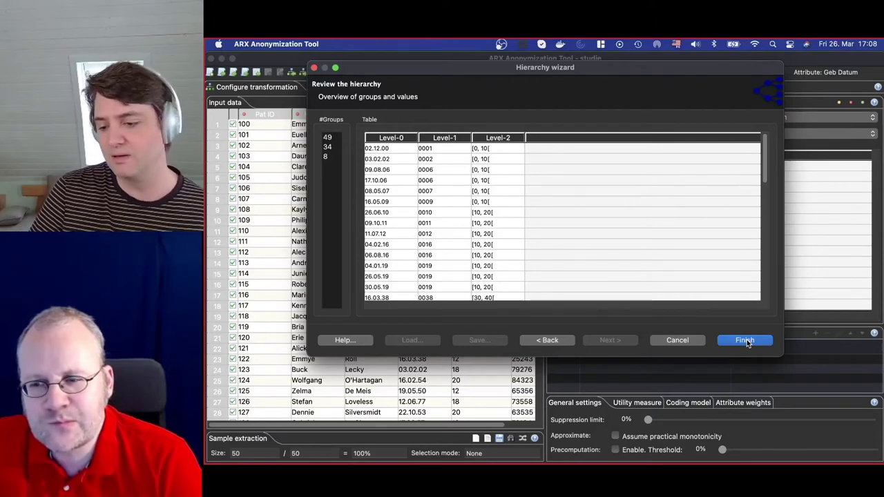
click(745, 341)
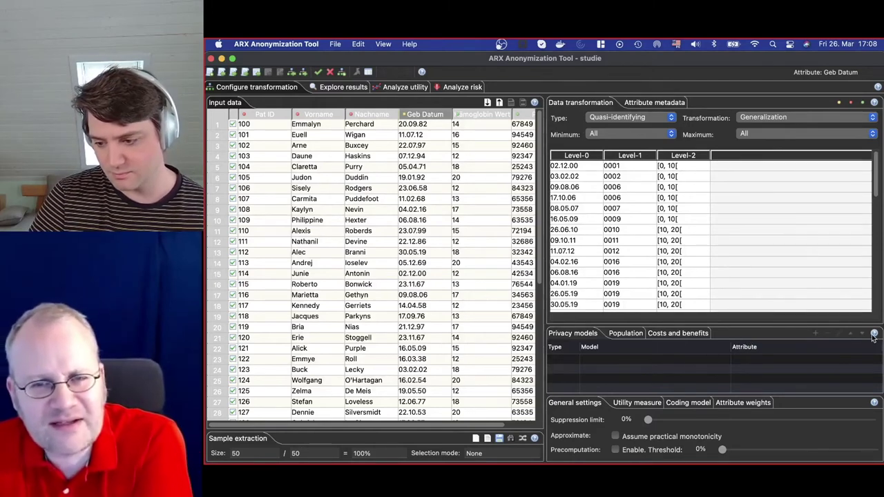
Add a k-Anonymity privacy model with K set to 2 and raise the suppression limit to 10.8%.
click(817, 334)
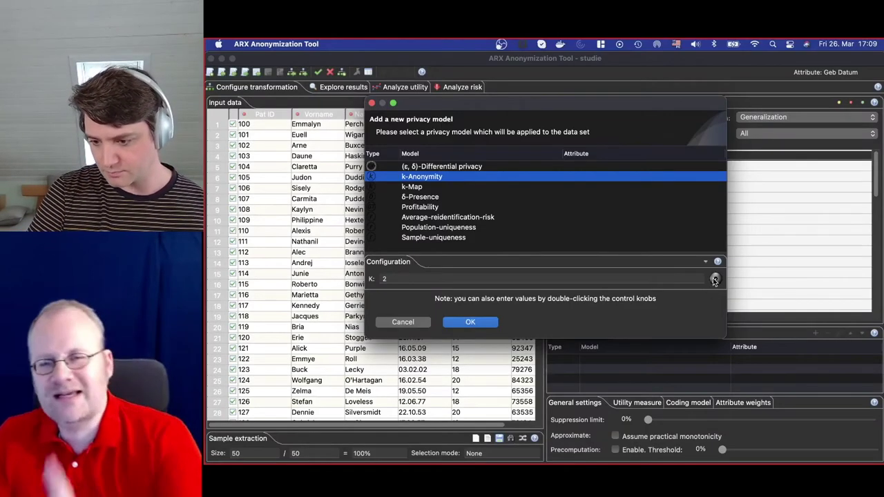
double_click(716, 279)
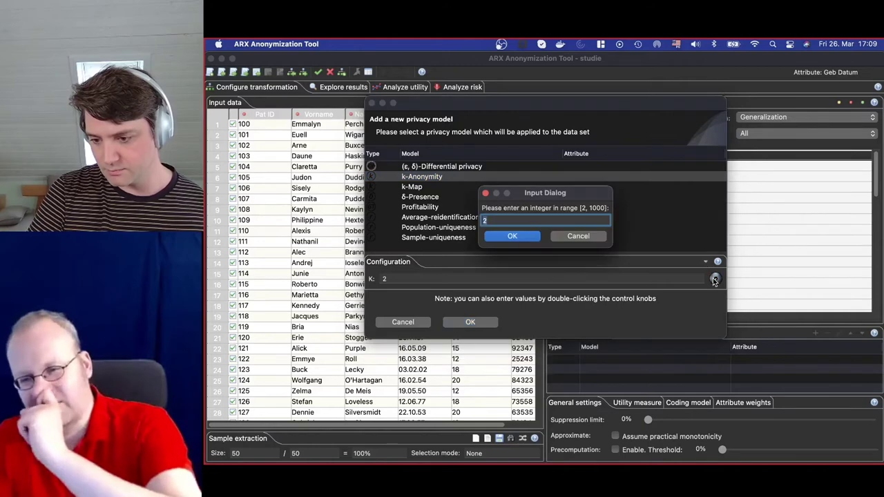
click(512, 236)
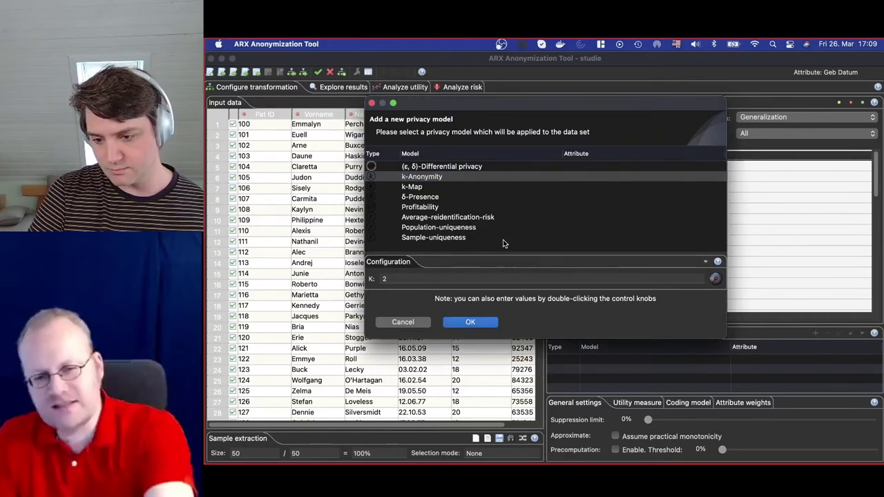
click(470, 323)
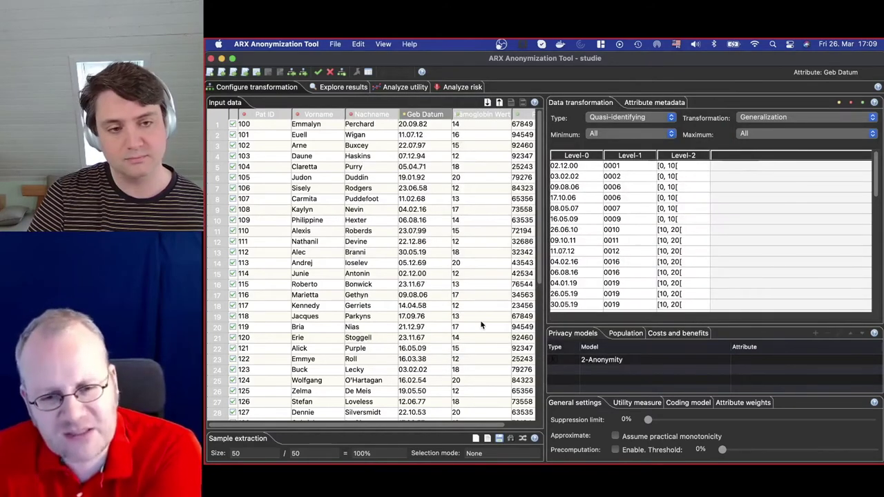
drag(649, 419, 674, 421)
Set the attribute type of the PLZ column to Identifying.
click(475, 115)
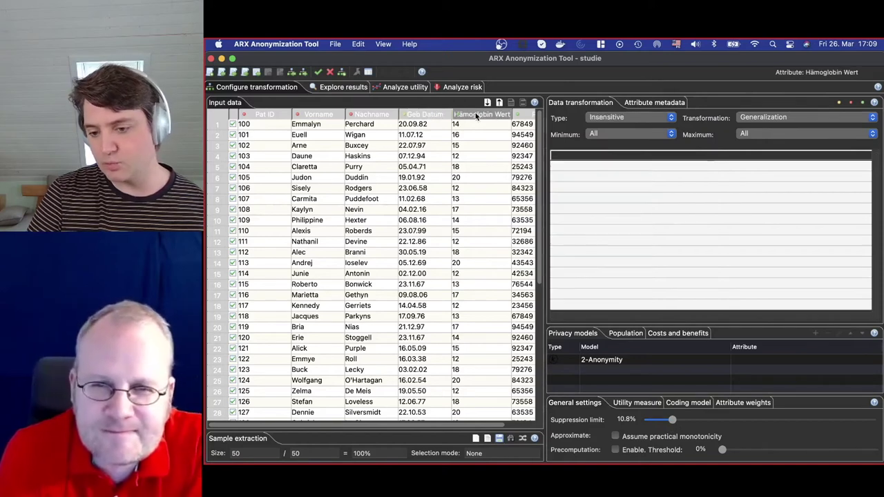
click(525, 116)
click(608, 119)
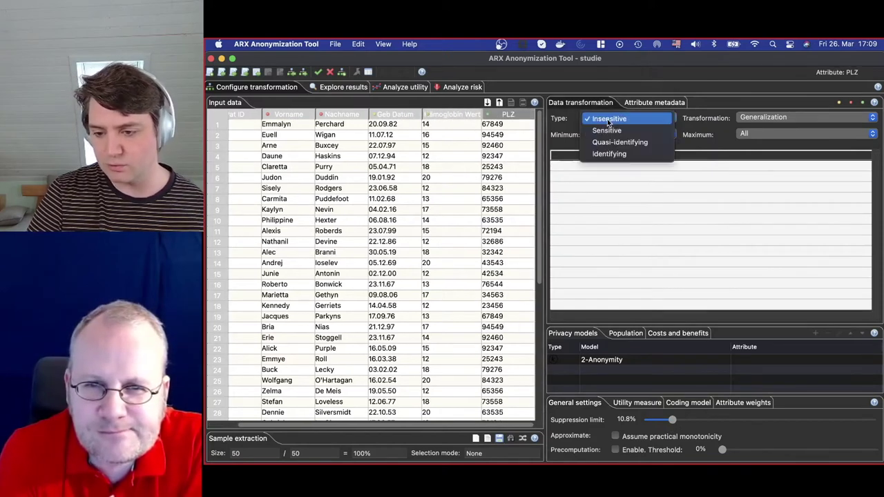
click(632, 154)
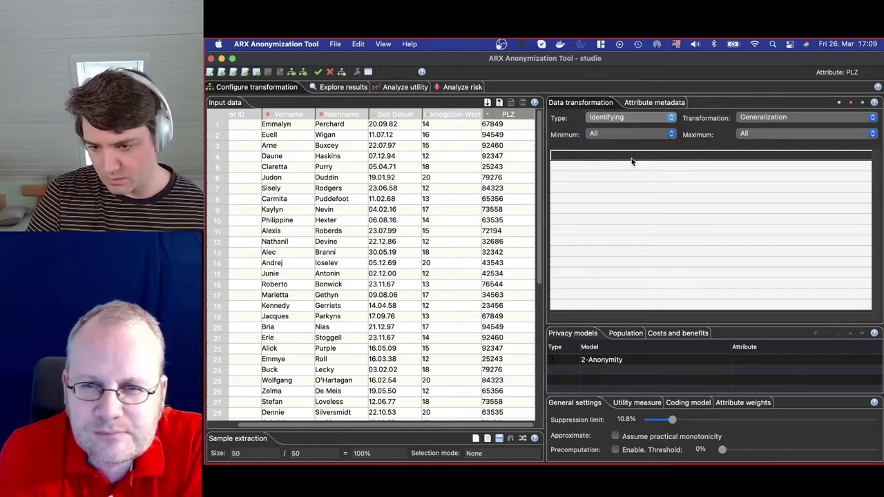
Anonymize the data with the Optimal search strategy and Global transformation, and compare input and output data in the utility analysis.
click(317, 71)
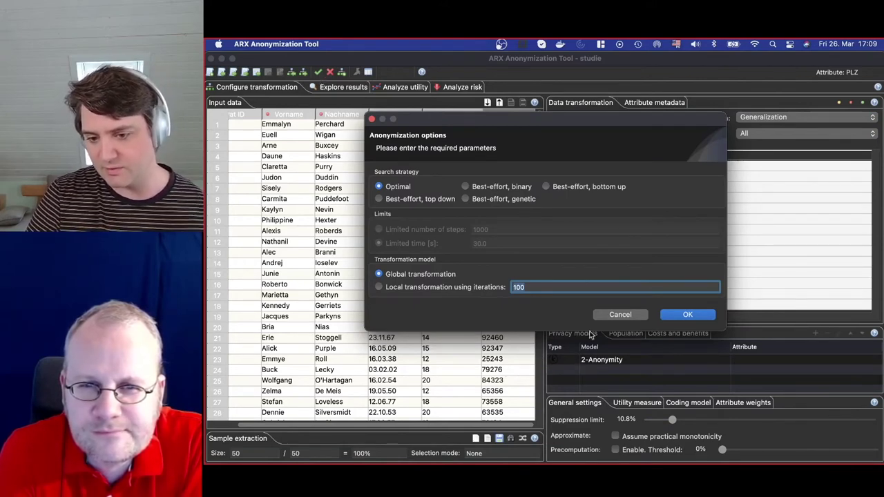
click(687, 316)
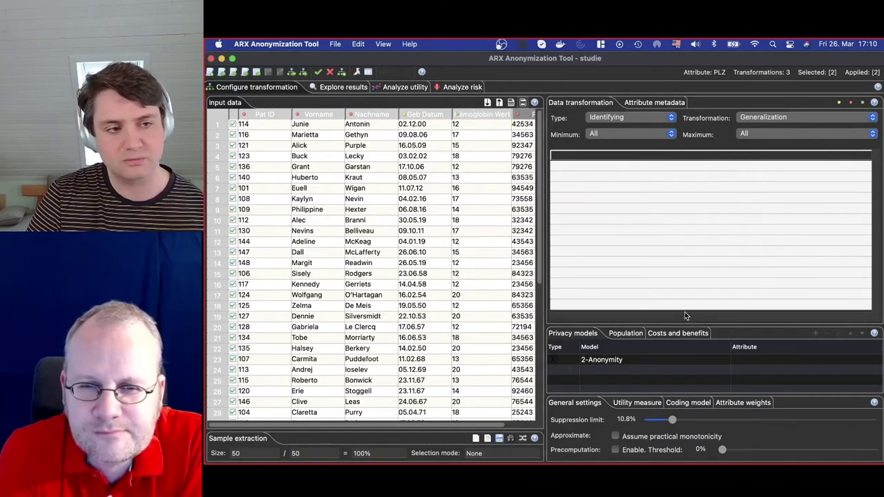
click(399, 88)
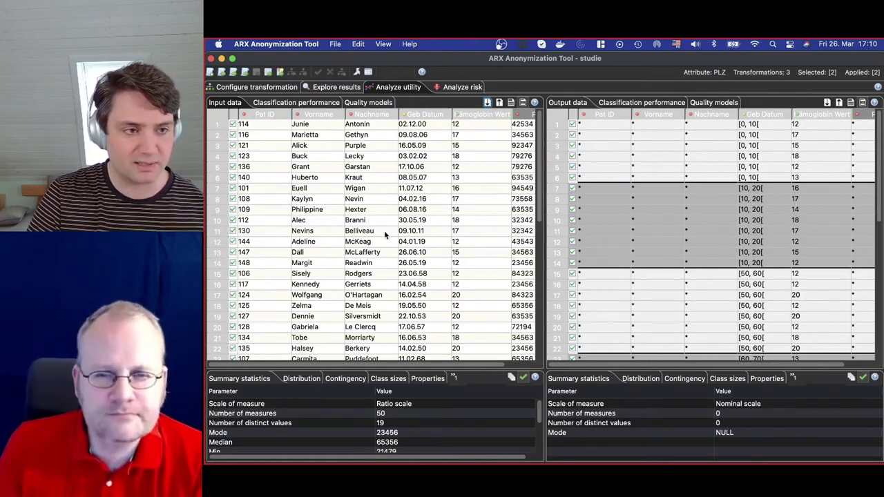
scroll(759, 365, right, 2)
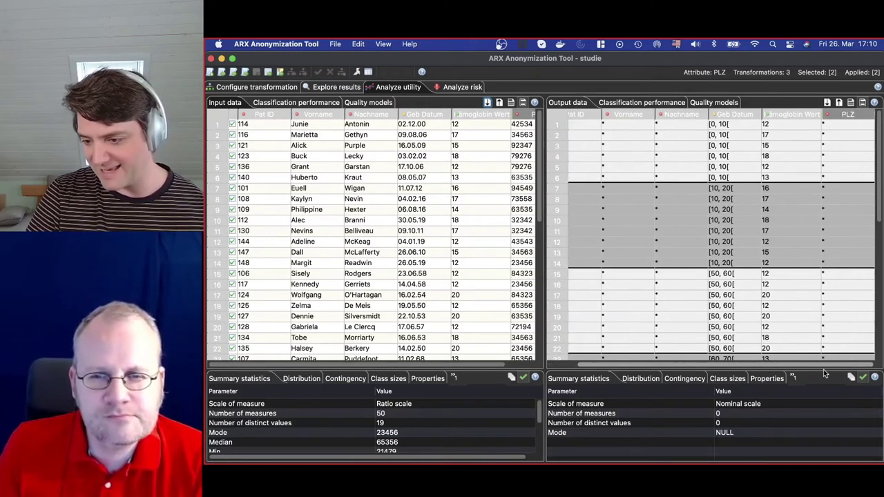
scroll(759, 371, left, 2)
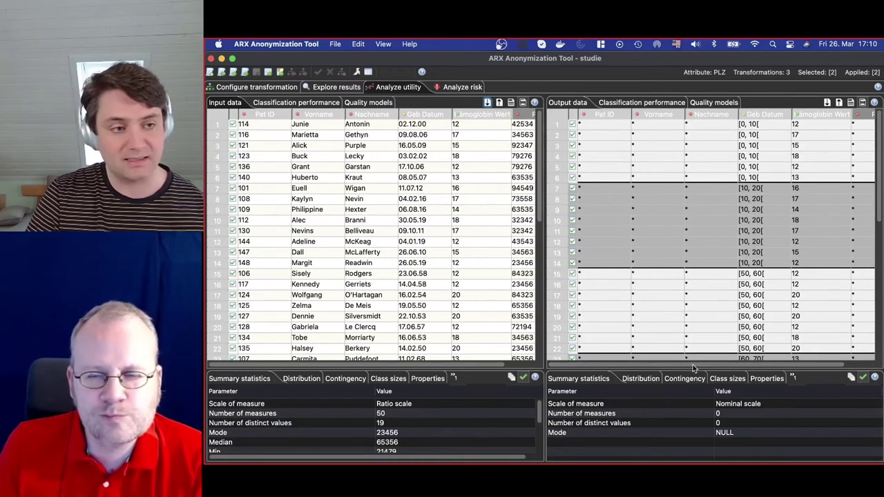